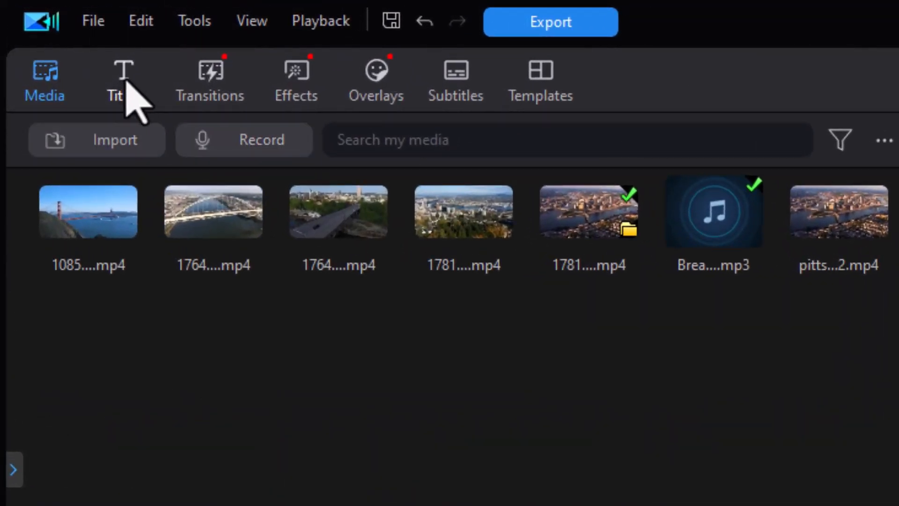
Add a Default title to the empty fourth video track, starting at the playhead near 5 seconds.
left_click(124, 82)
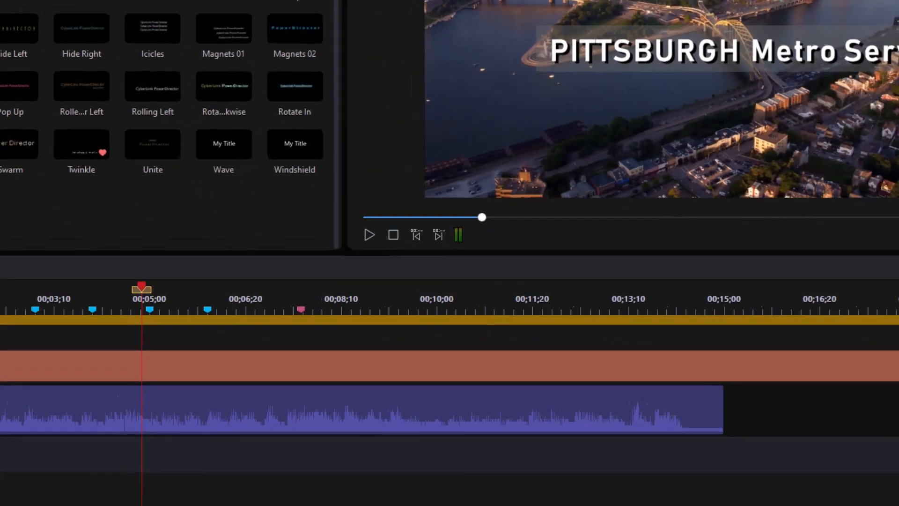
left_click_drag(0, 0, 150, 466)
left_click_drag(125, 427, 126, 427)
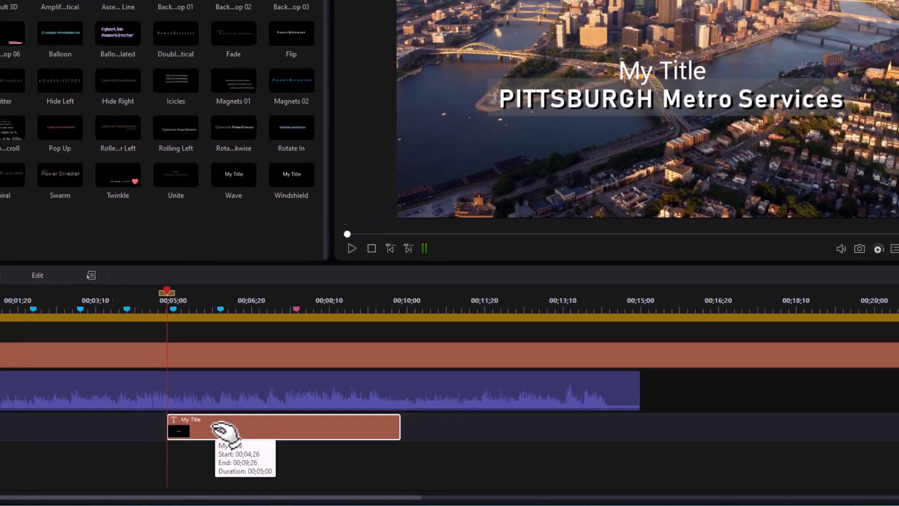
Open the new title for editing and replace its text with "Expanding Business Services".
double_click(185, 418)
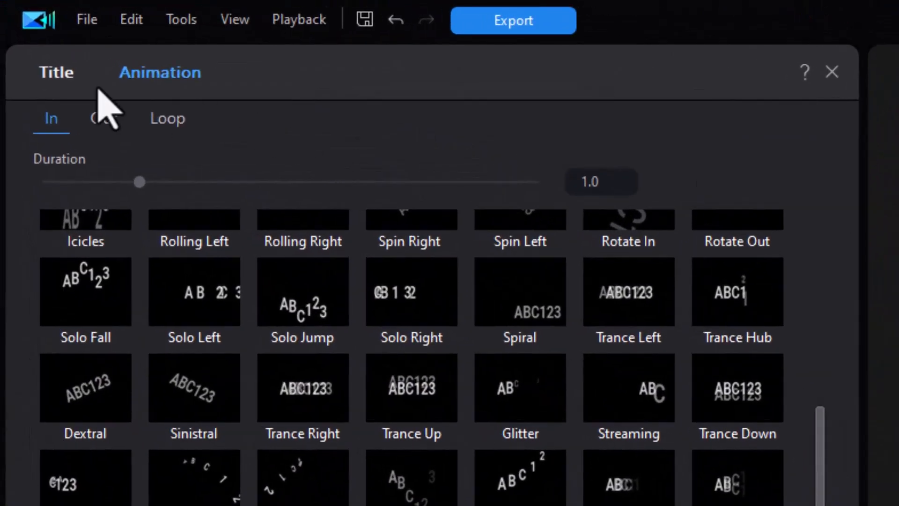
left_click(60, 75)
left_click_drag(111, 145, 2, 120)
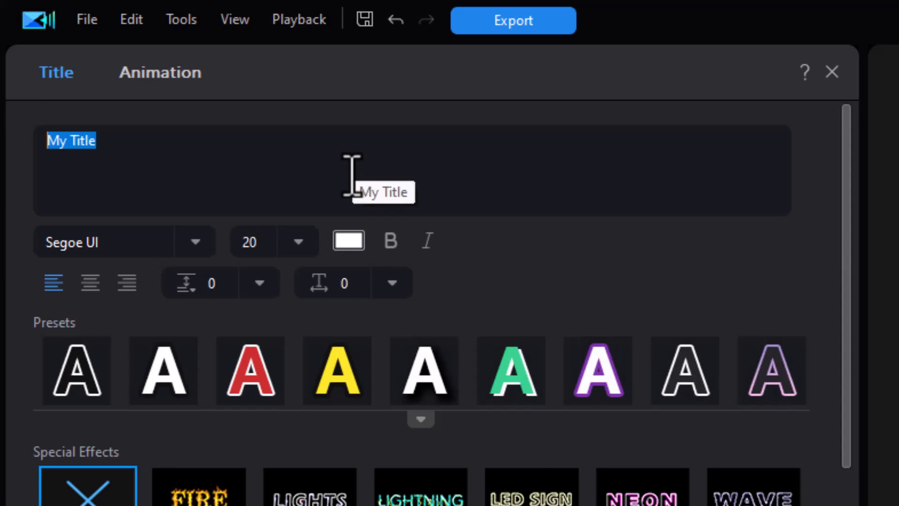
type("Expanding Business Services")
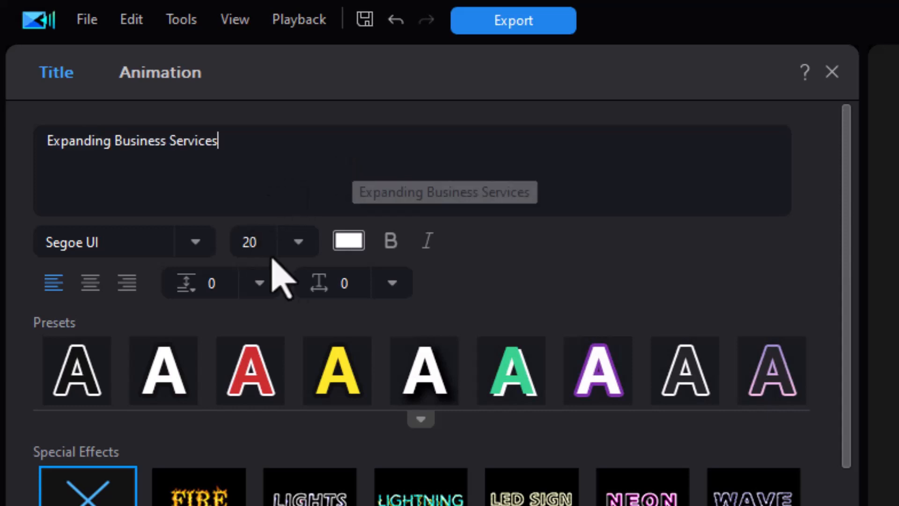
Format the subtitle in Sitka Banner Semibold at size 14 and move it below the PITTSBURGH Metro Services heading.
left_click(298, 242)
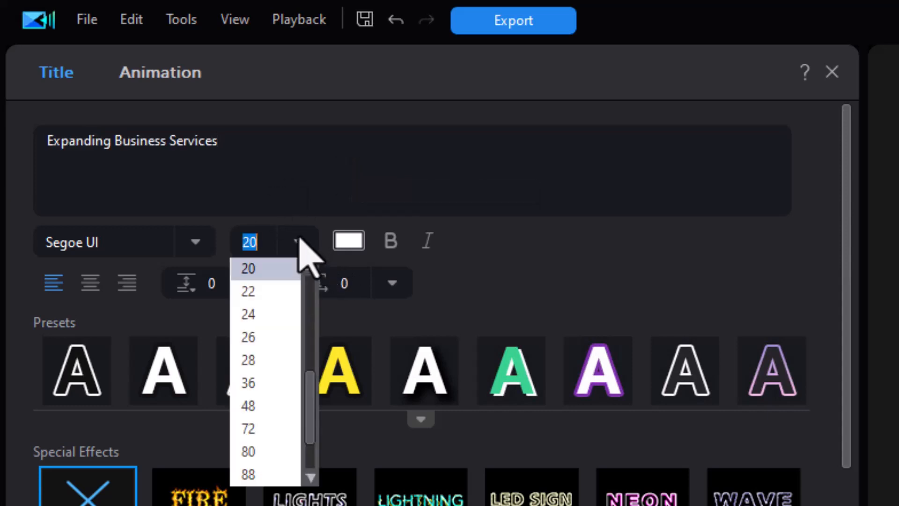
left_click_drag(312, 405, 307, 363)
left_click(255, 291)
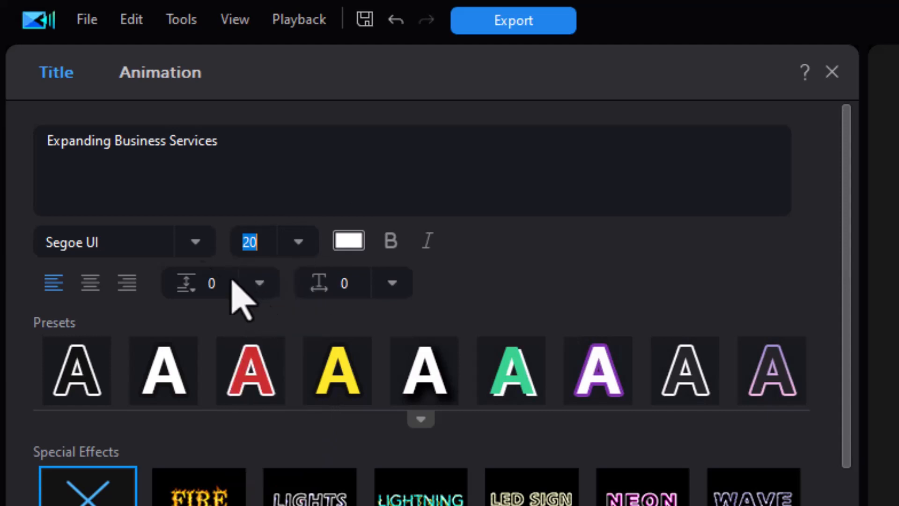
left_click(203, 240)
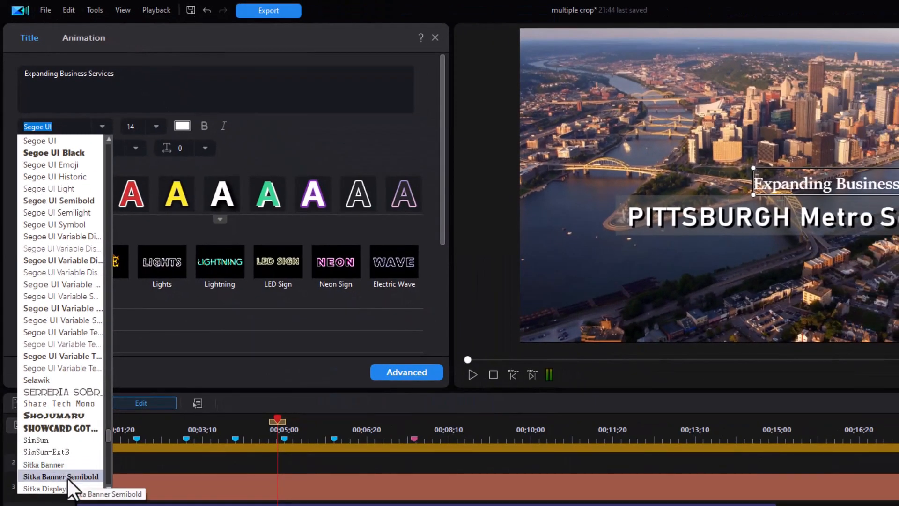
left_click(67, 476)
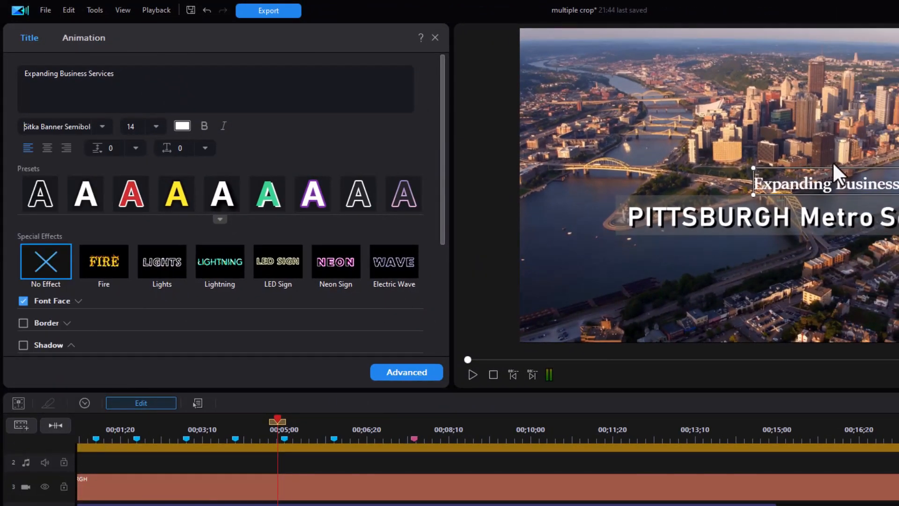
left_click_drag(827, 180, 784, 259)
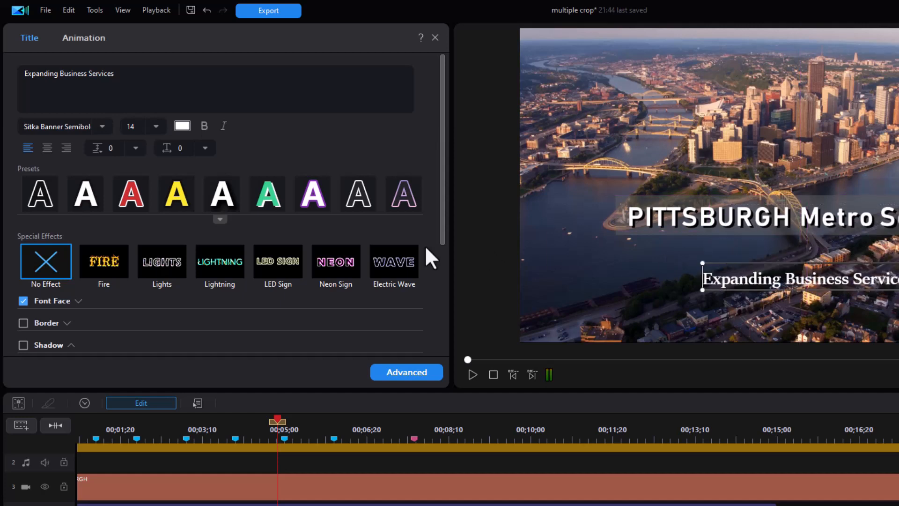
Enable the subtitle's shadow and set the shadow distance to 2.
scroll(413, 253, "down", 3)
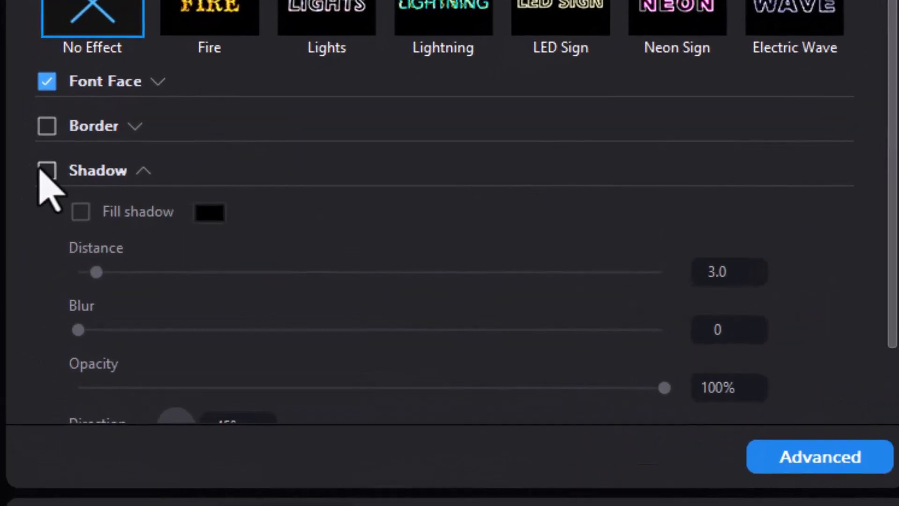
left_click(47, 172)
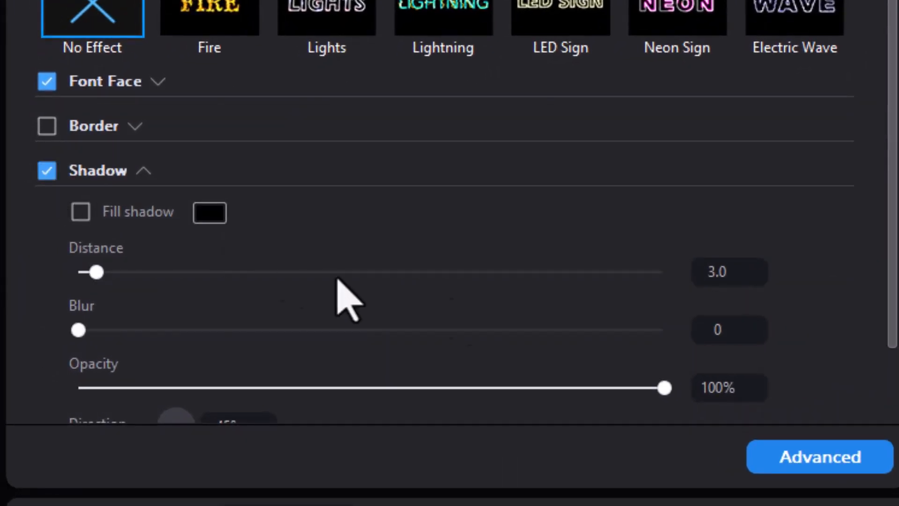
double_click(726, 276)
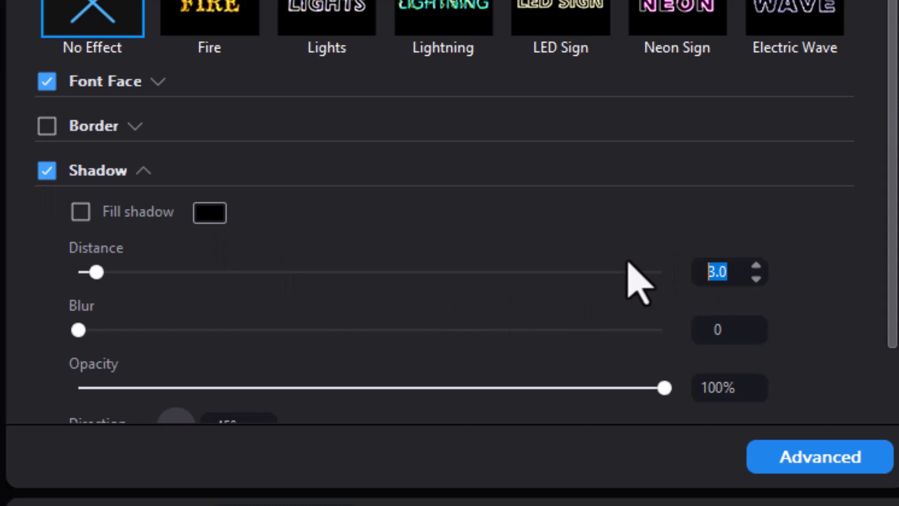
type("2")
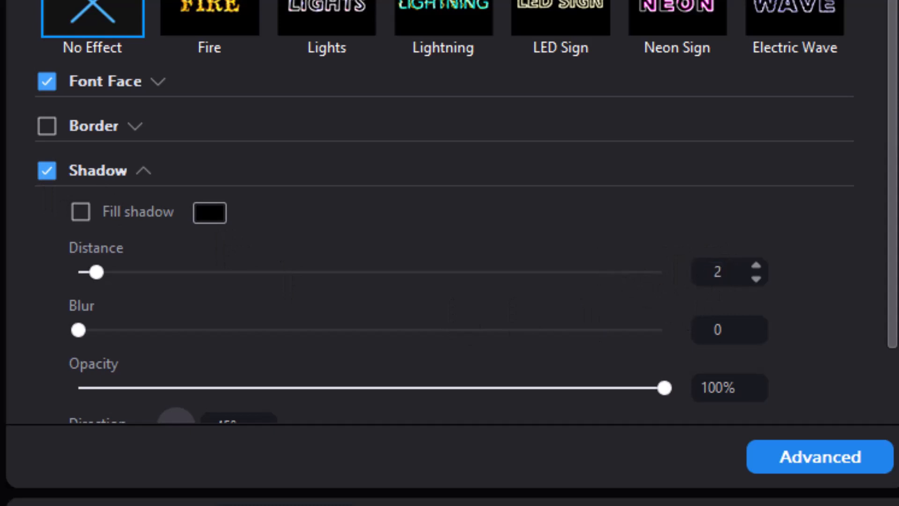
key("Return")
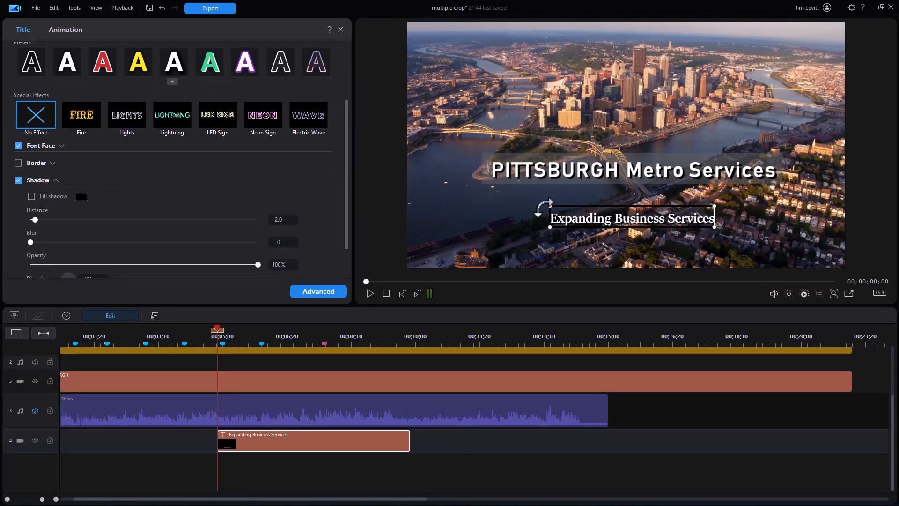
Apply the "Seaml...ight" In animation to the subtitle and lengthen it to about 3.2 seconds in advanced editing.
left_click(71, 31)
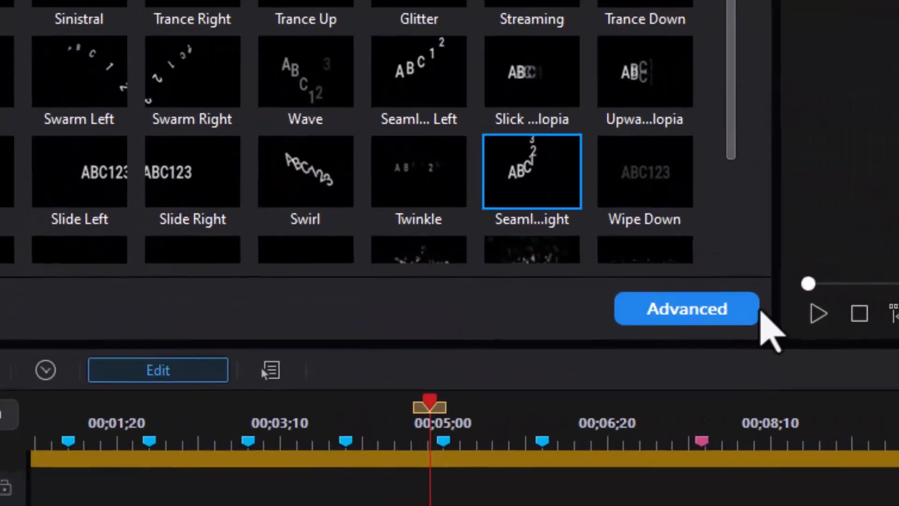
left_click(679, 311)
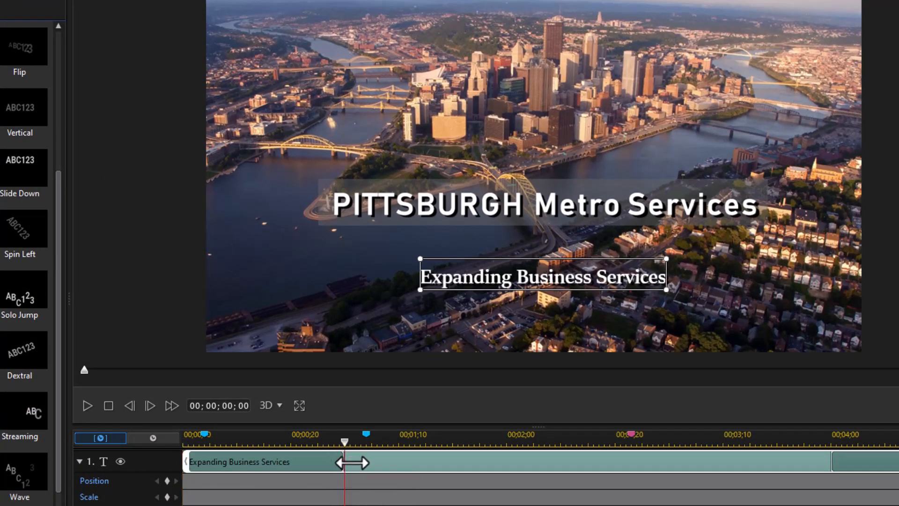
left_click_drag(352, 463, 705, 481)
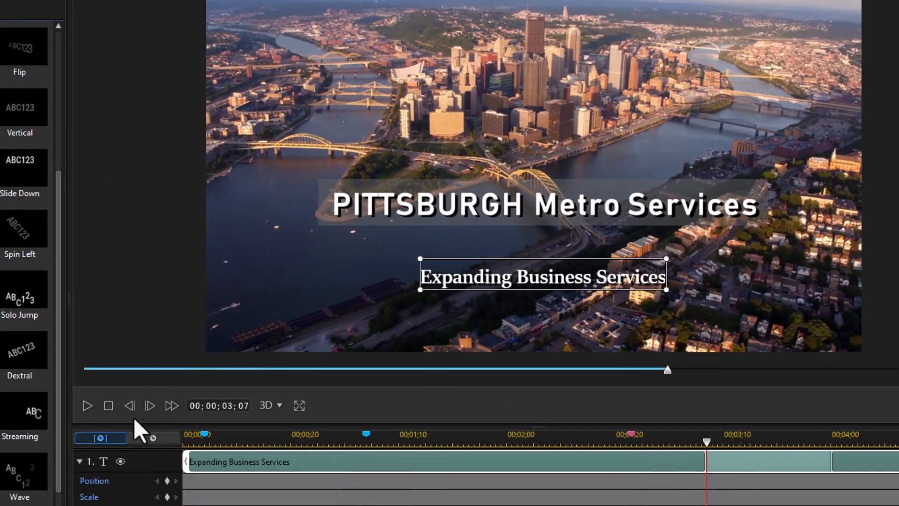
Preview the subtitle's In animation from its start, pausing partway to check how the letters cross the heading.
left_click(107, 404)
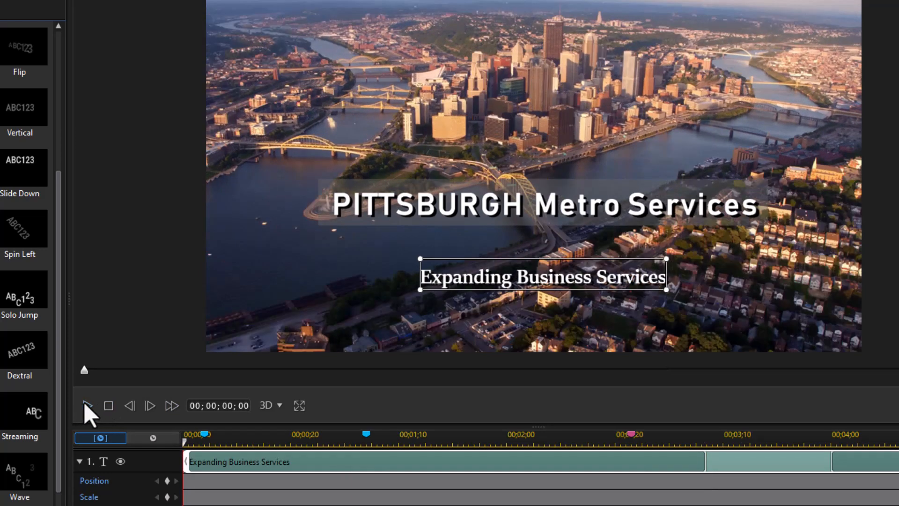
left_click(86, 403)
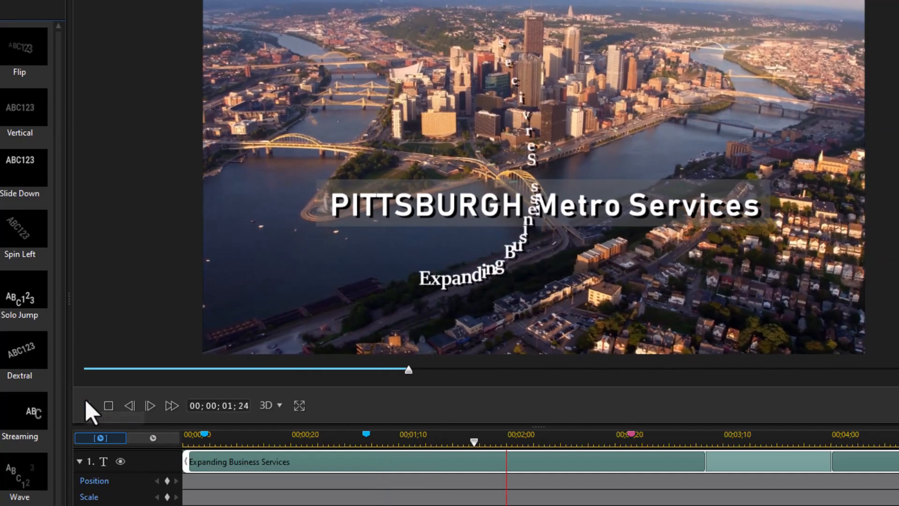
left_click(85, 403)
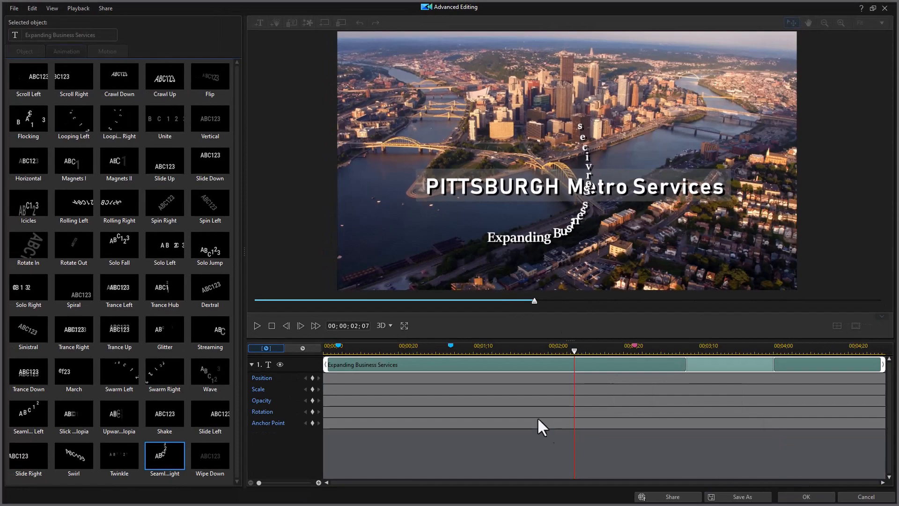
left_click(270, 327)
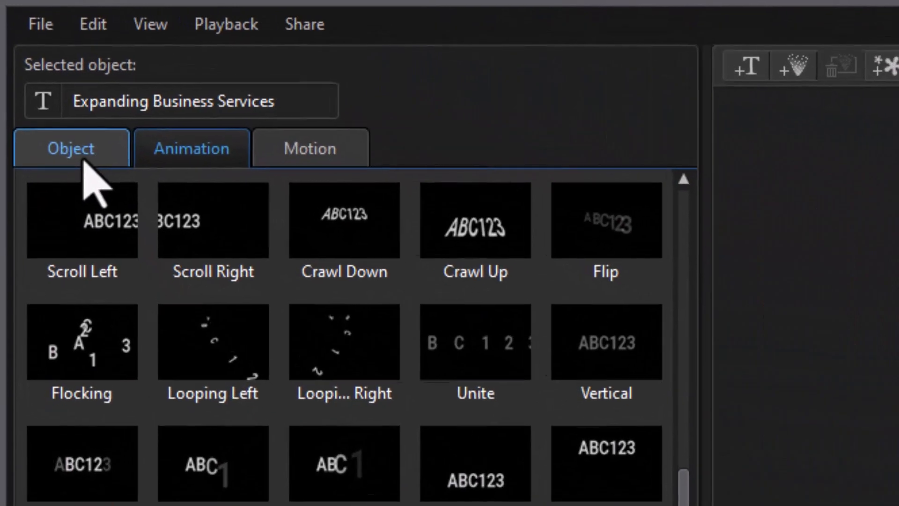
Enable the subtitle's Title Reveal Mask without maintaining aspect ratio and lower its upper edge to just below the PITTSBURGH heading.
left_click(75, 152)
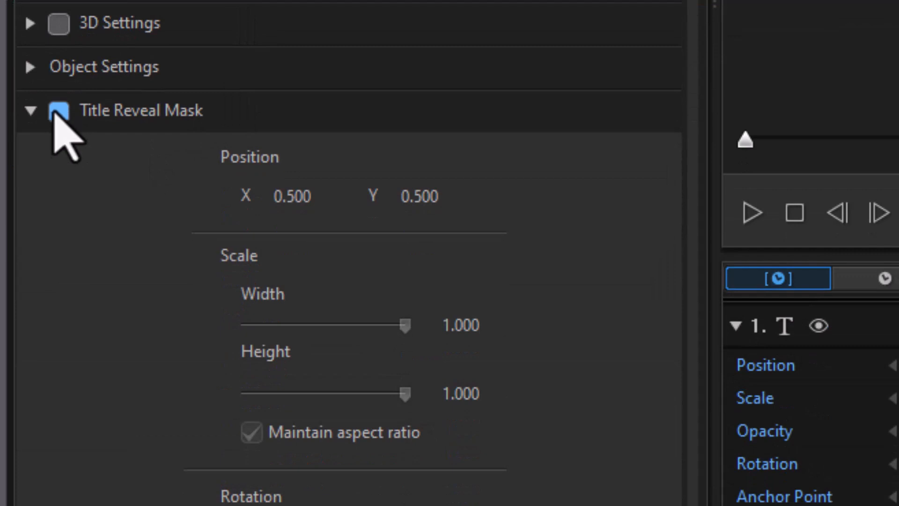
left_click(51, 115)
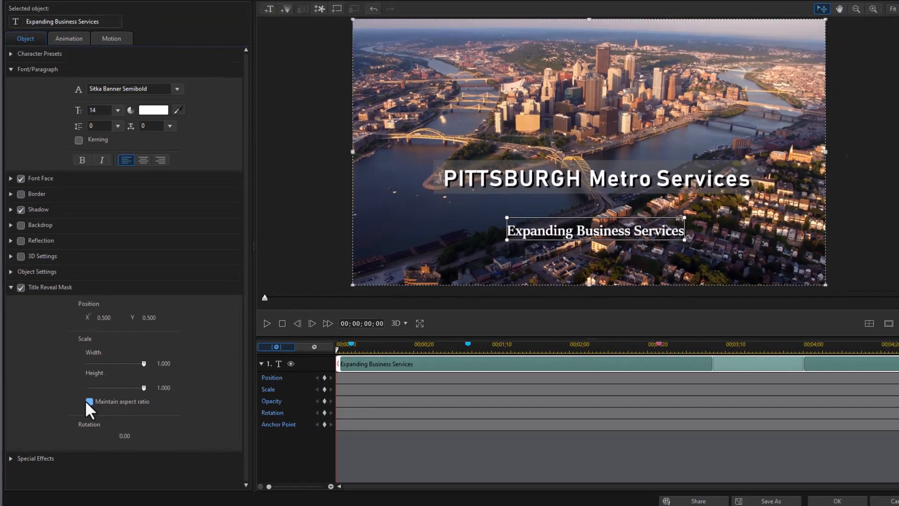
left_click(88, 401)
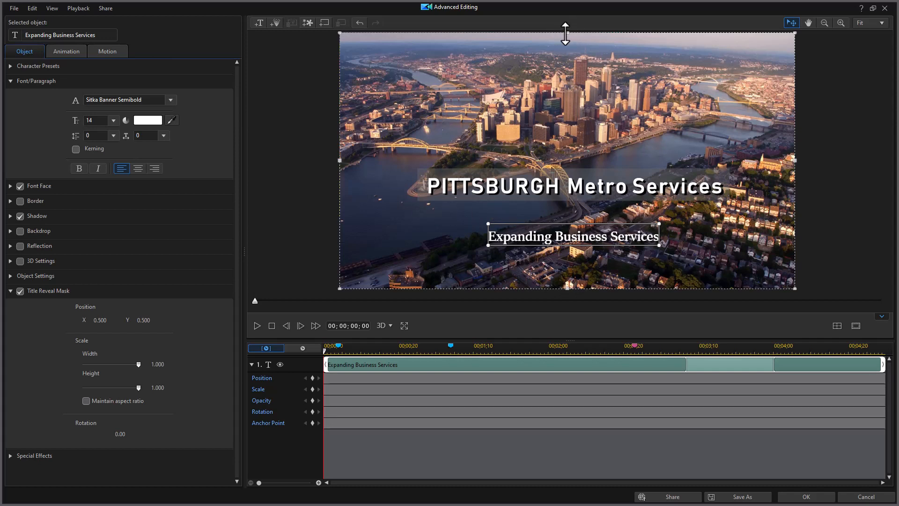
left_click_drag(565, 34, 559, 200)
left_click_drag(559, 200, 559, 202)
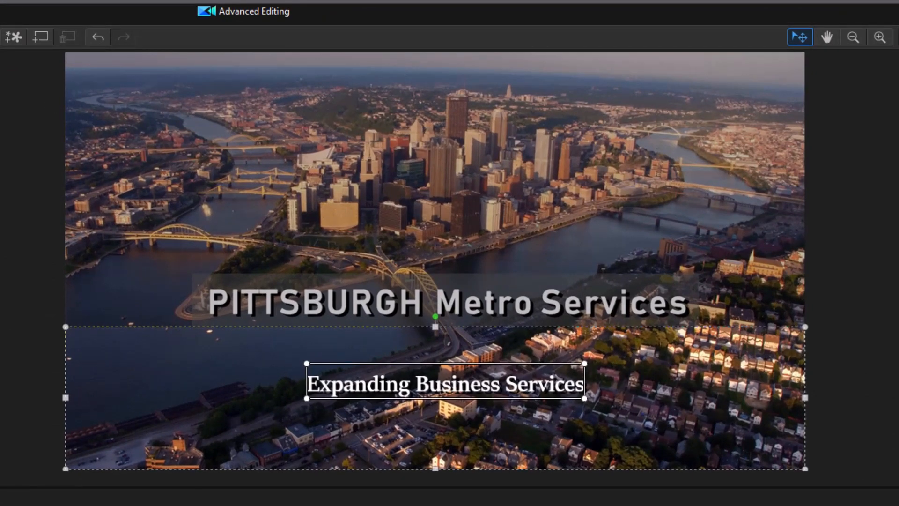
Preview the masked subtitle animation, including timeline playback starting from about 00;03;24.
key("space")
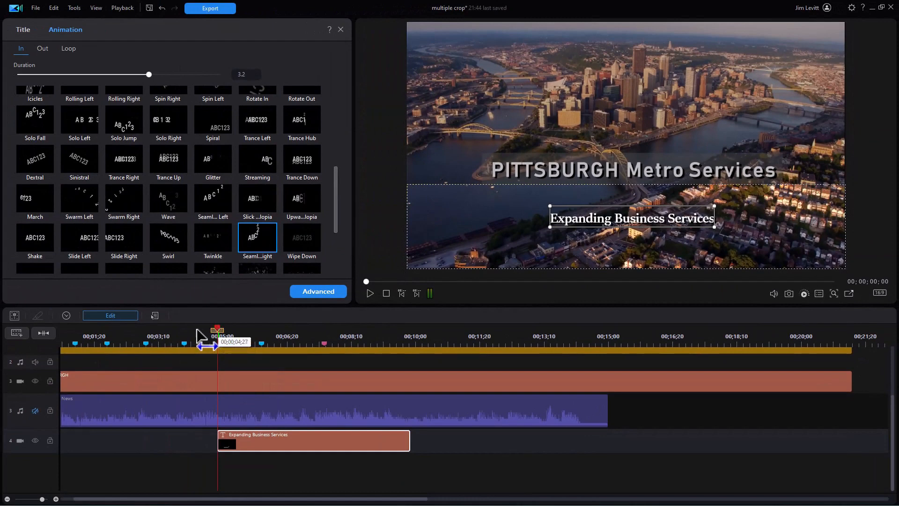
left_click_drag(213, 336, 177, 339)
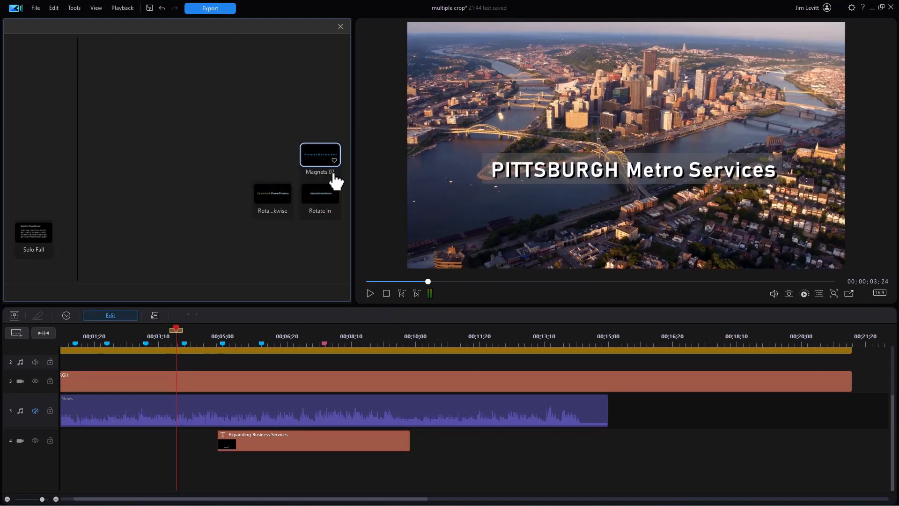
left_click_drag(350, 150, 150, 150)
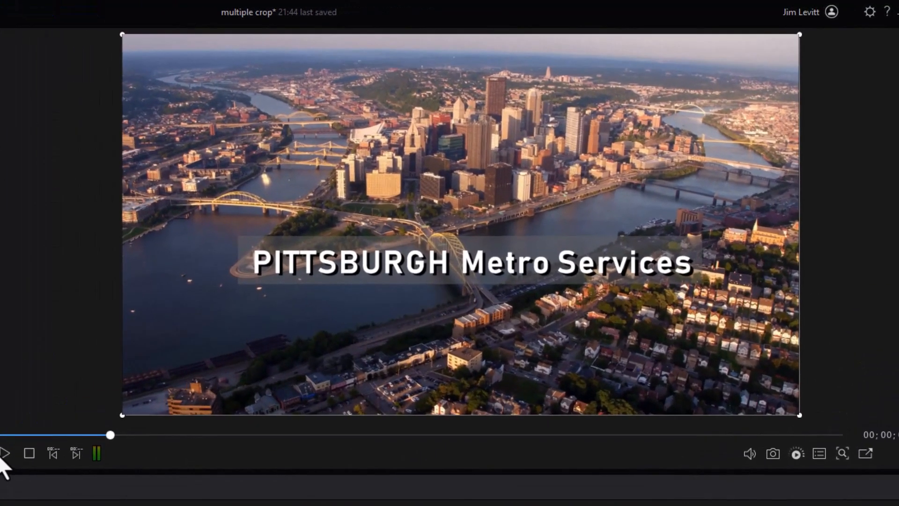
left_click(2, 457)
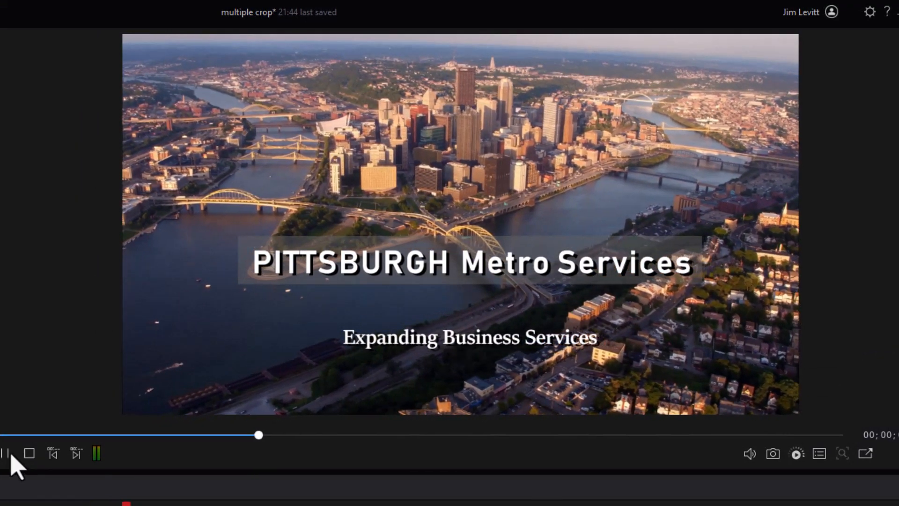
left_click(6, 457)
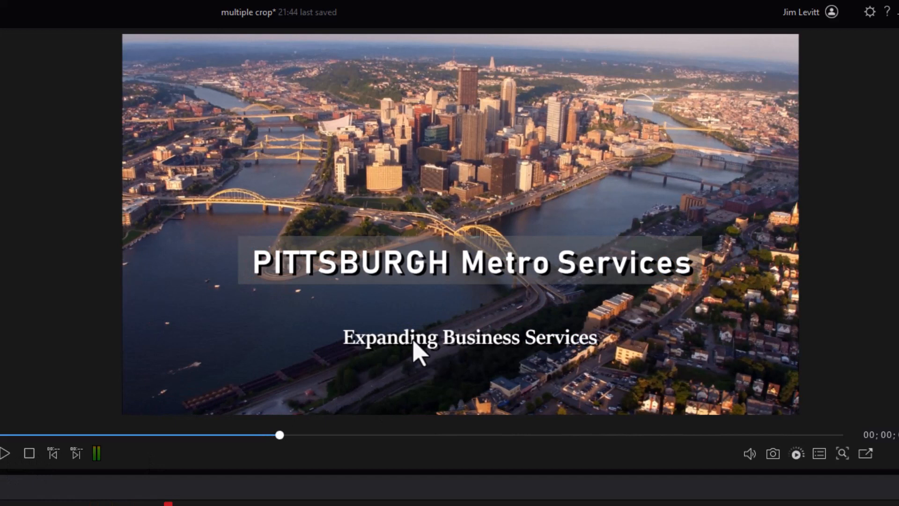